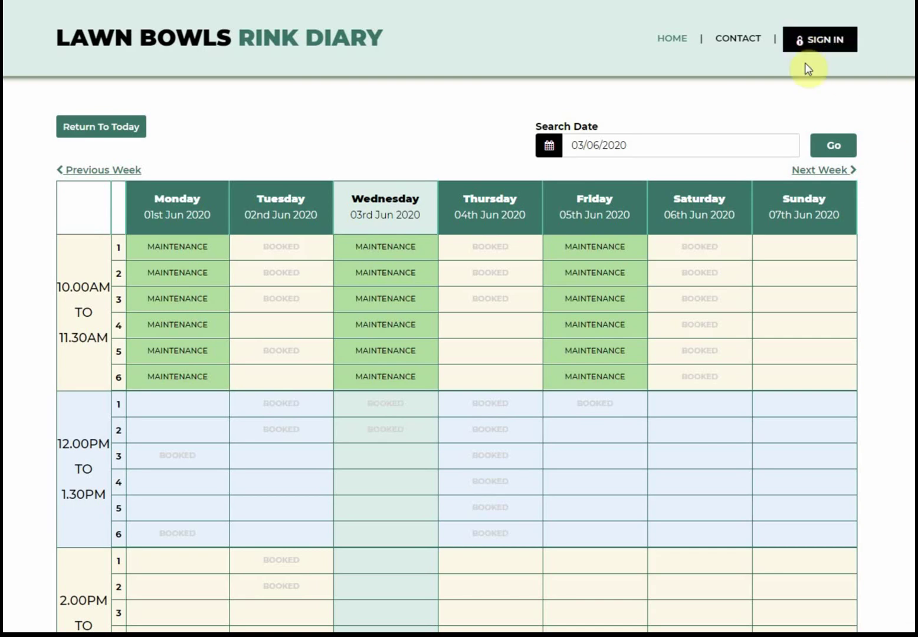
# - Go to the sign-in and registration page and start on the sign-up First Name field
pyautogui.click(810, 48)
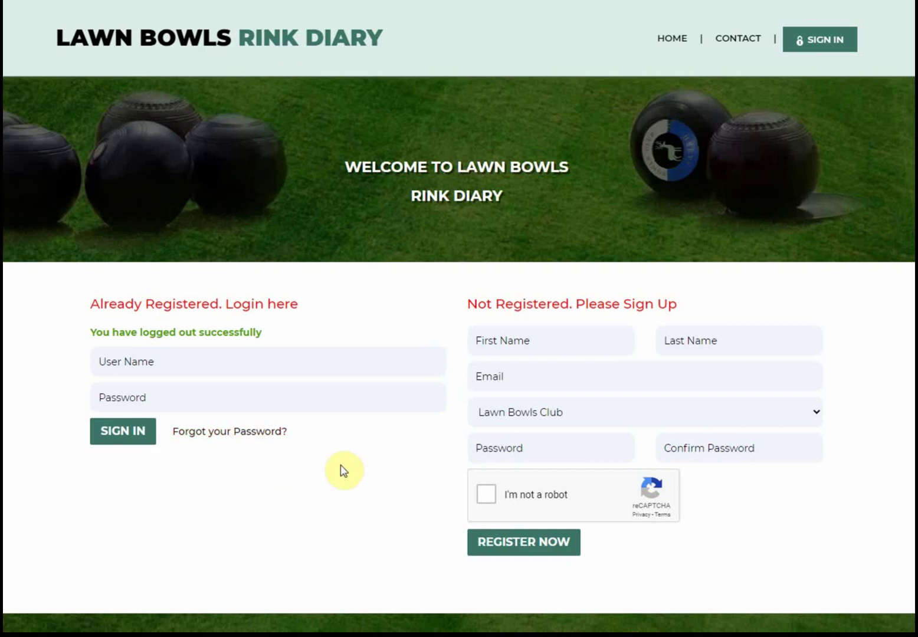
pyautogui.click(511, 342)
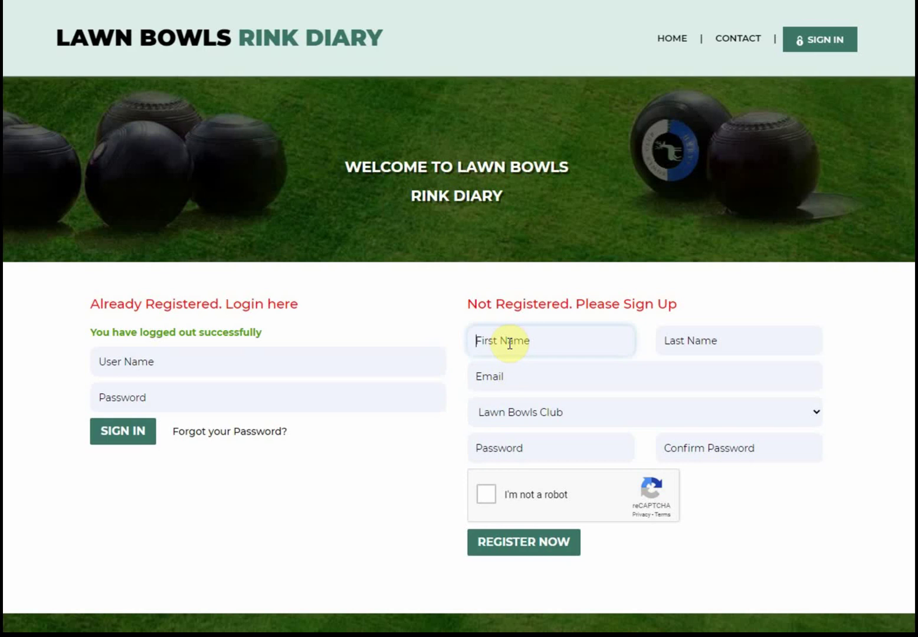
# - Enter the new member's first name, last name and e-mail address
pyautogui.write('Mike')
pyautogui.press('Tab')
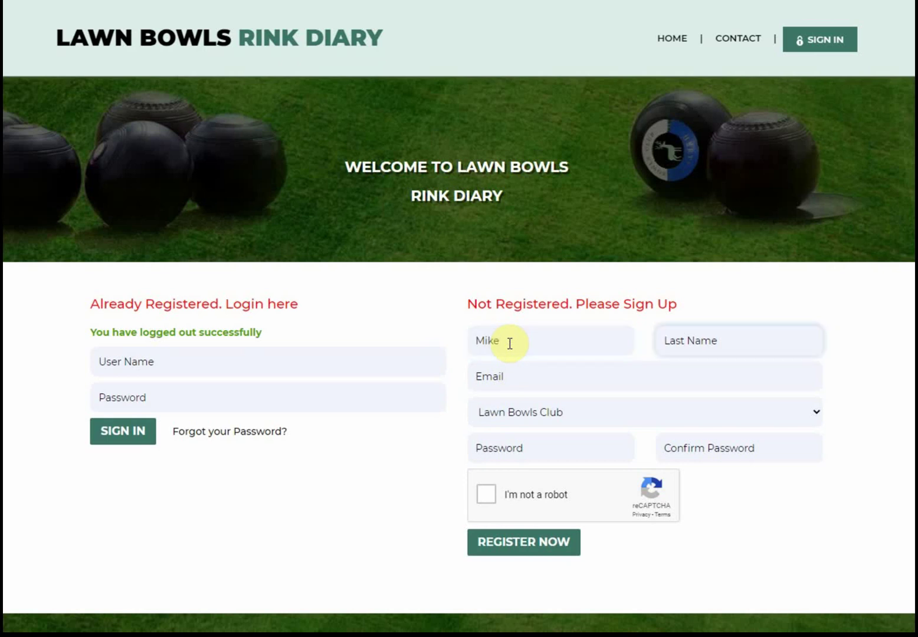
pyautogui.write('Admin')
pyautogui.press('Tab')
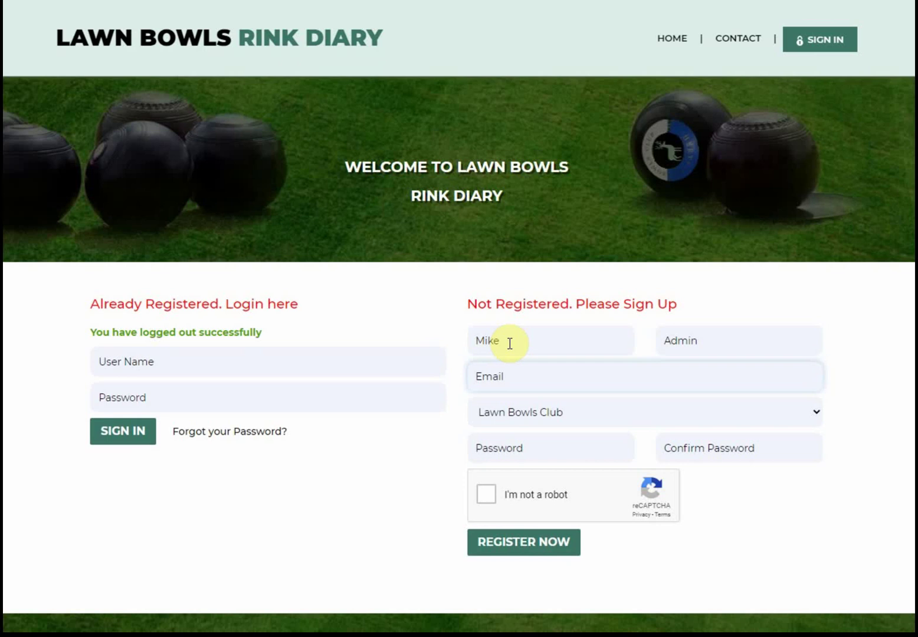
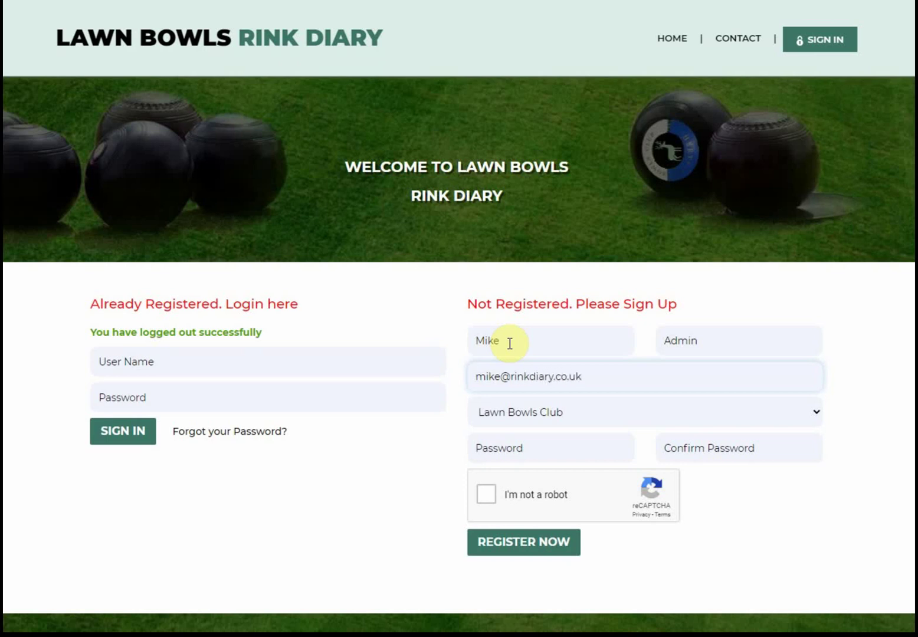
# - Enter and confirm the account password, pass the robot check, and register
pyautogui.click(500, 445)
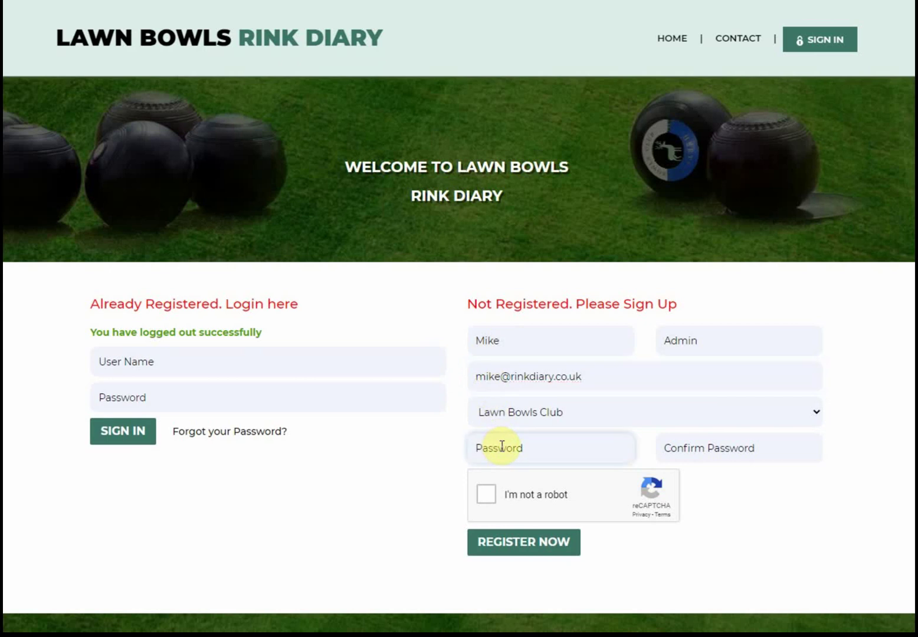
pyautogui.write('********')
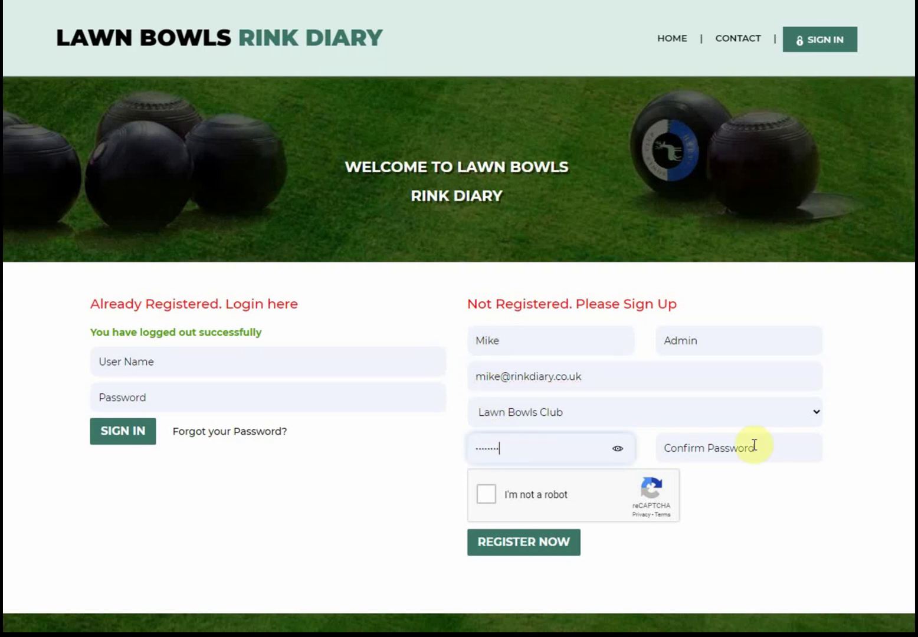
pyautogui.click(713, 450)
pyautogui.write('******')
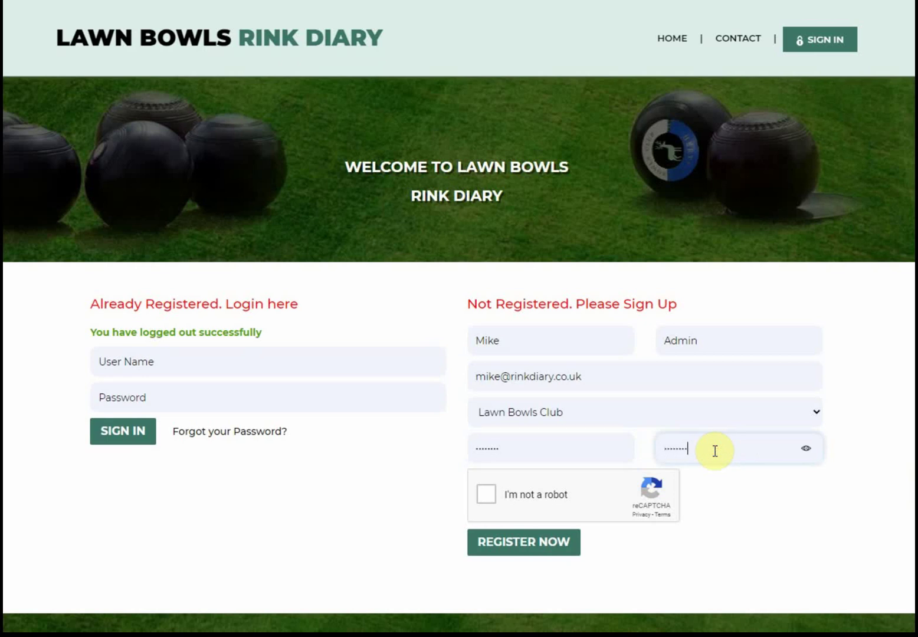
pyautogui.click(487, 494)
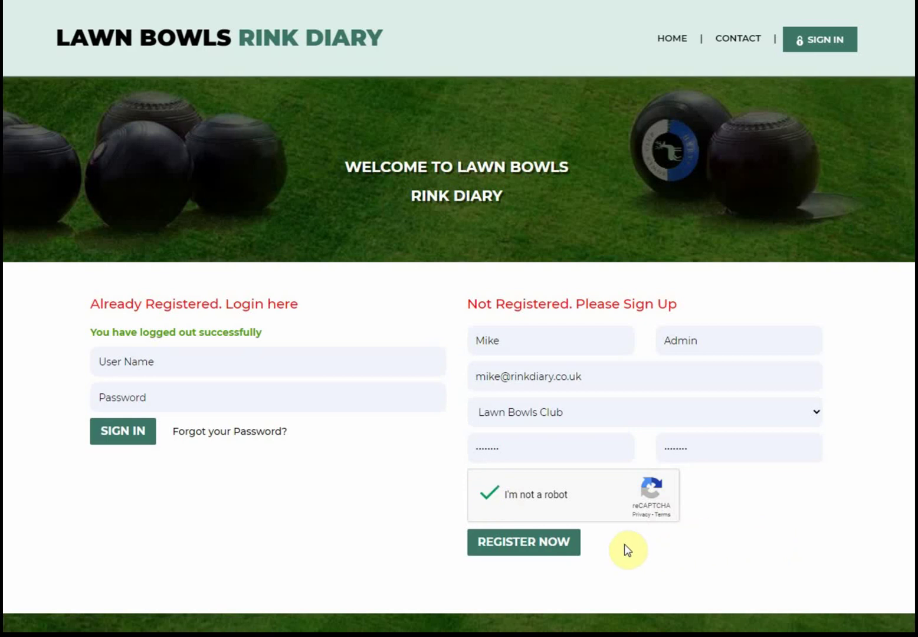
pyautogui.click(525, 542)
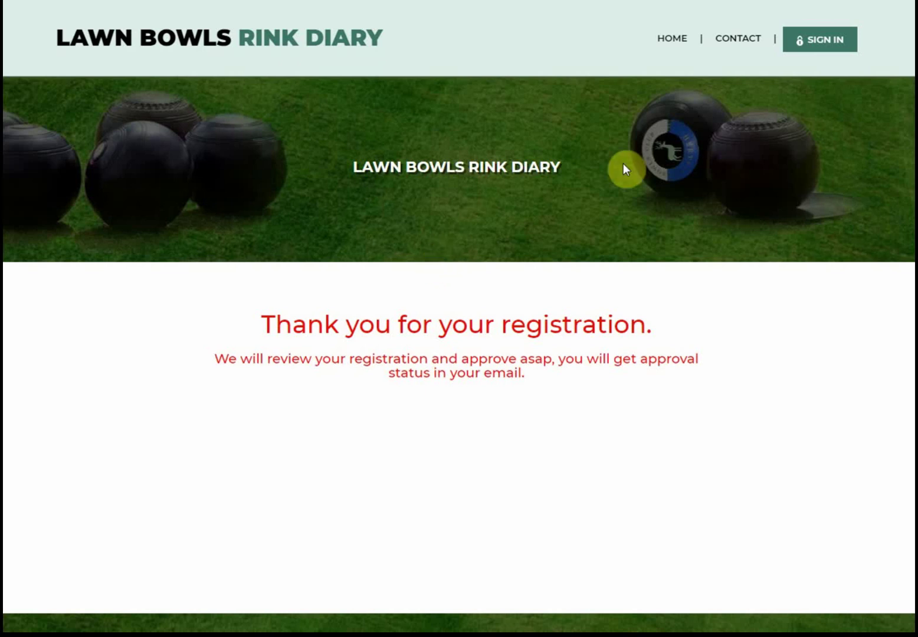
# - Return to the sign-in page from the registration confirmation
pyautogui.click(817, 43)
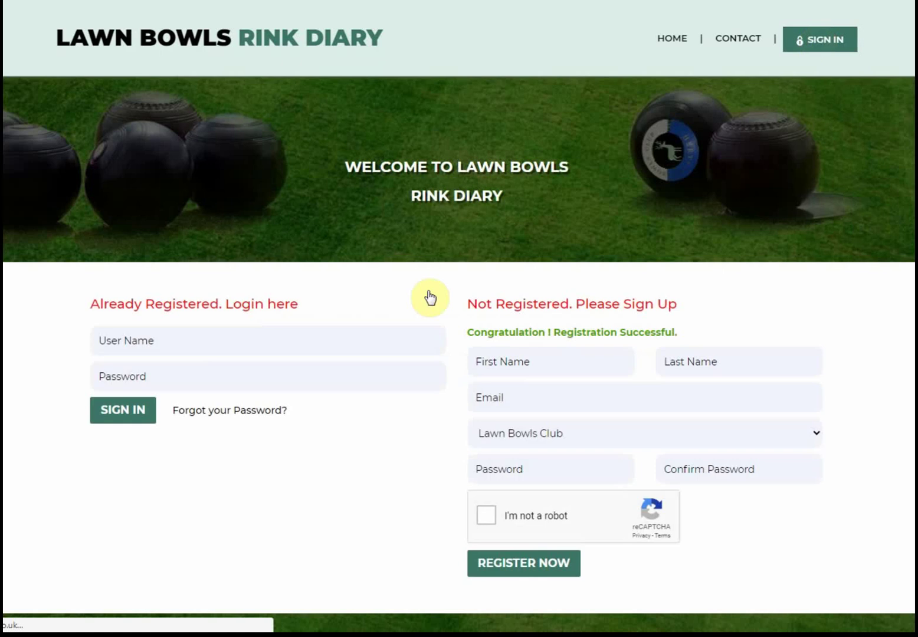
# - Log in with the new account's user name and password, then dismiss the alert message
pyautogui.click(118, 342)
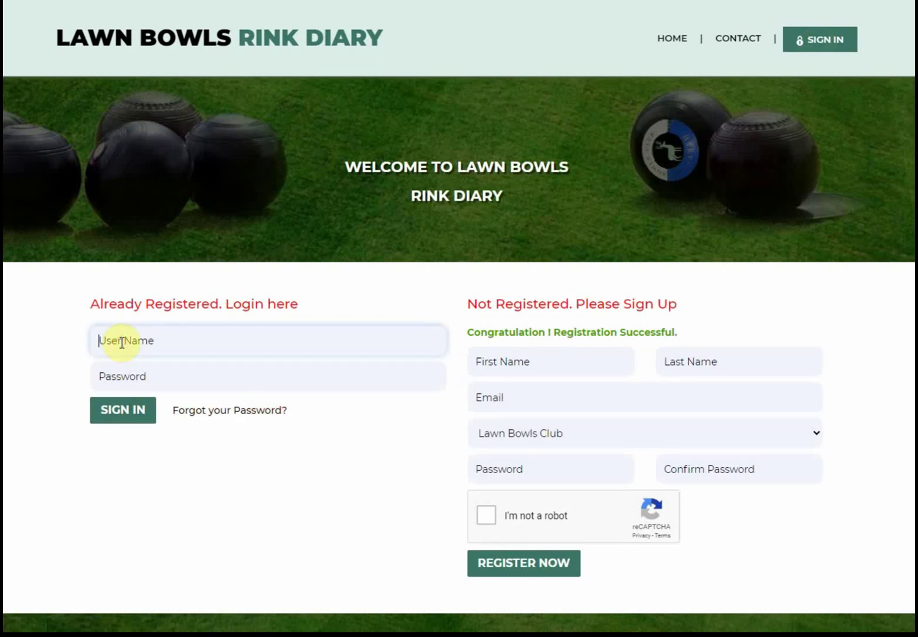
pyautogui.write('mikea')
pyautogui.press('Tab')
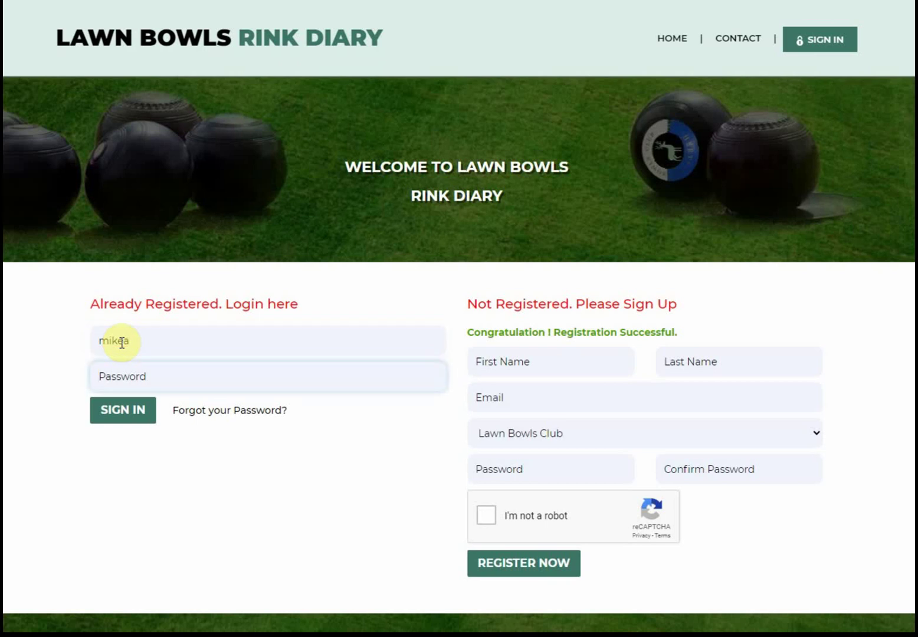
pyautogui.write('12345678')
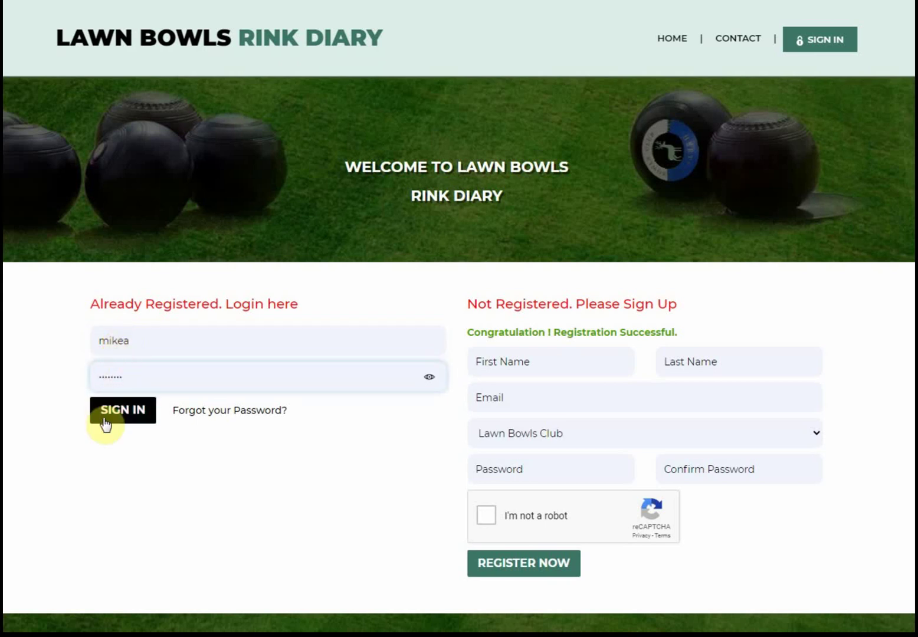
pyautogui.click(123, 411)
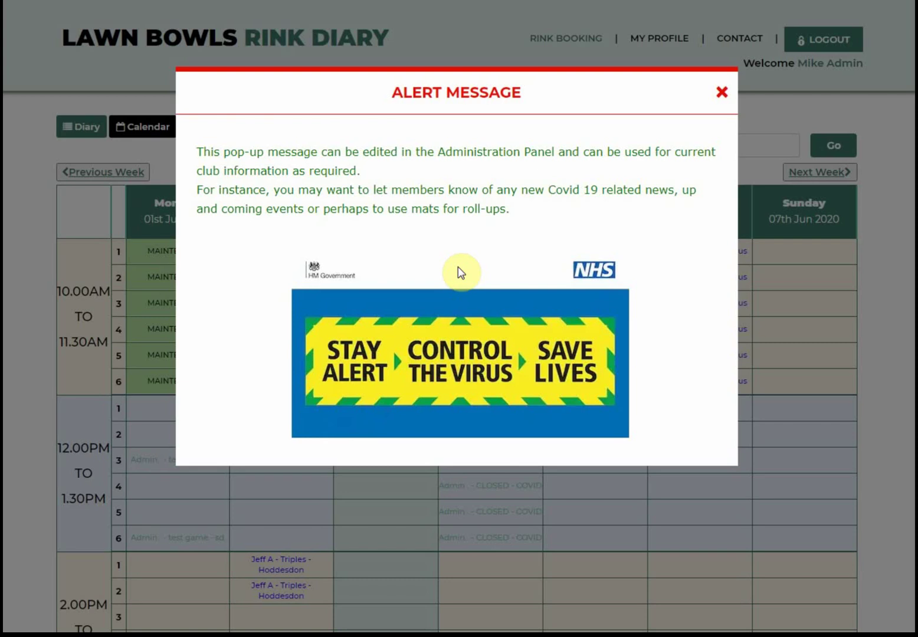
pyautogui.click(722, 92)
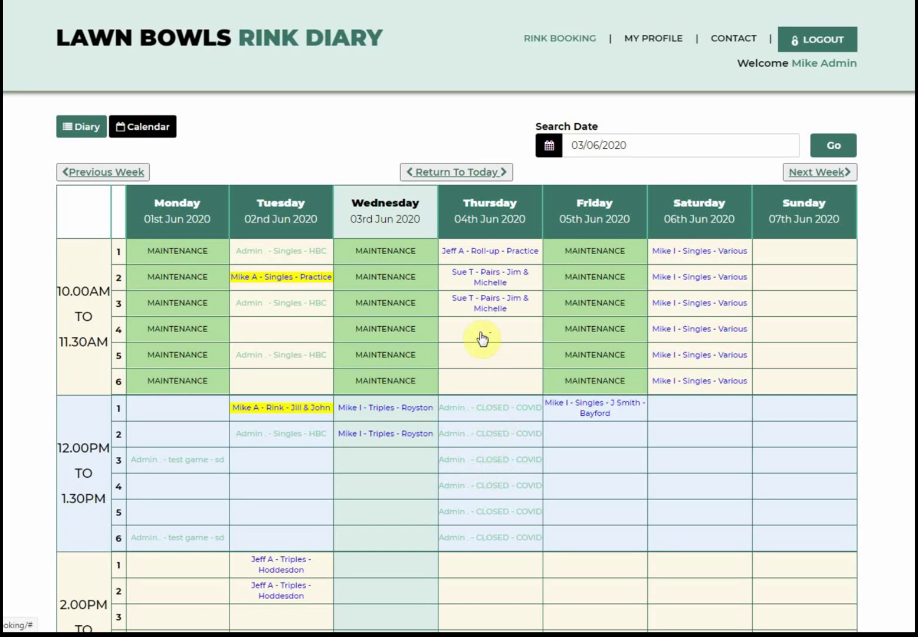
# - Review the Thursday 10.00AM pairs booking, then start booking Friday 5th June at 12.00PM
pyautogui.click(488, 275)
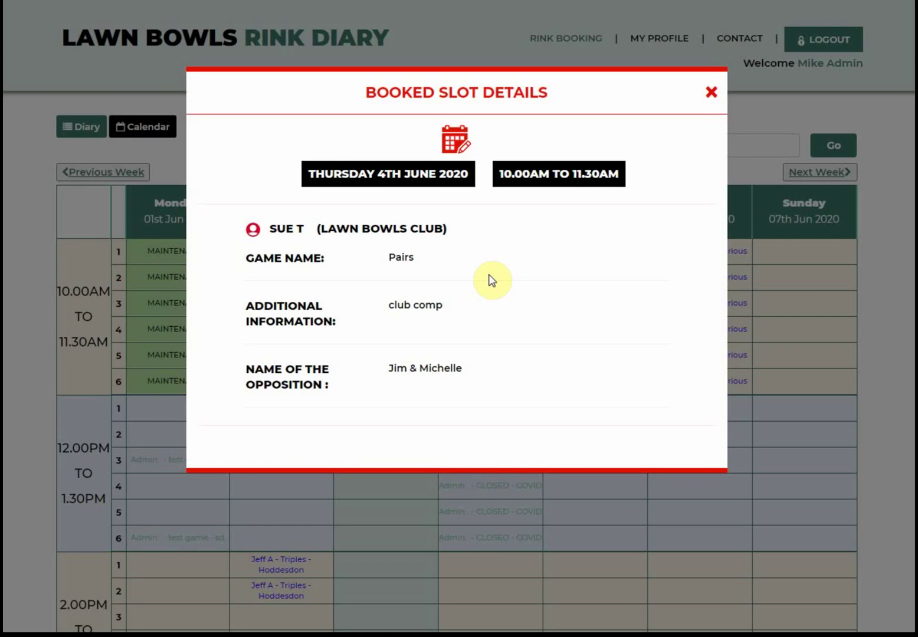
pyautogui.click(710, 93)
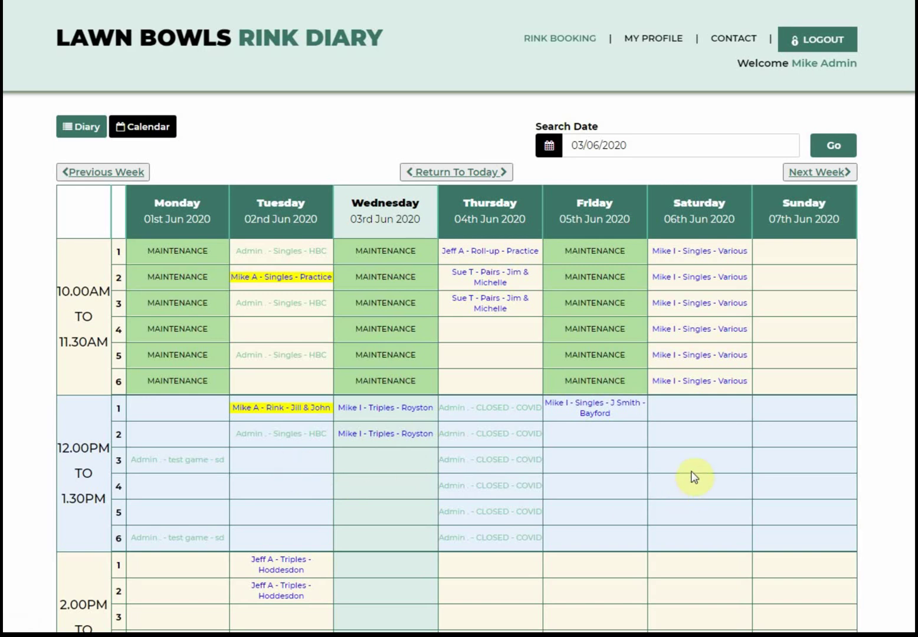
pyautogui.click(597, 466)
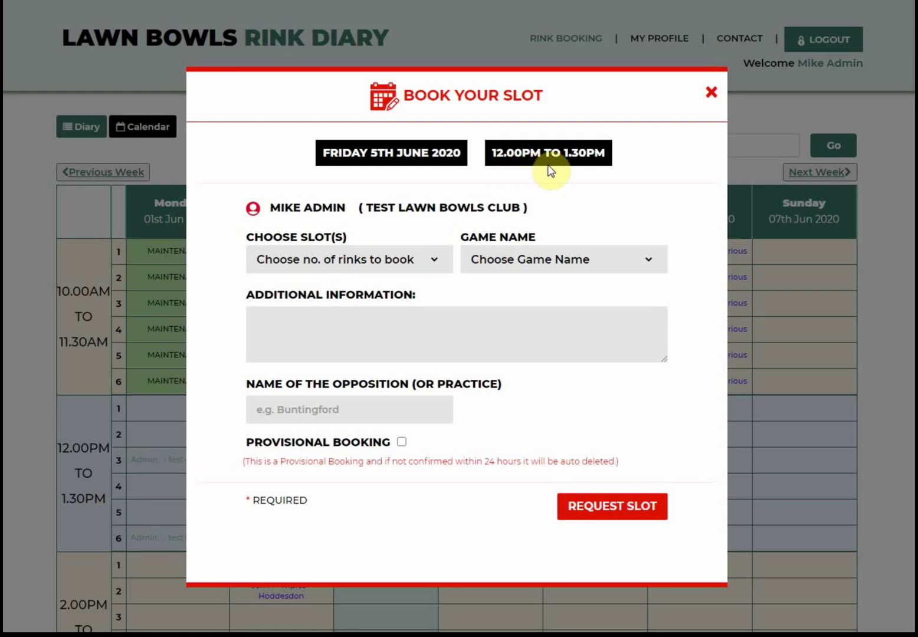
# - Set the Friday booking to 2 rinks, Triples, with additional information 'league match'
pyautogui.click(434, 263)
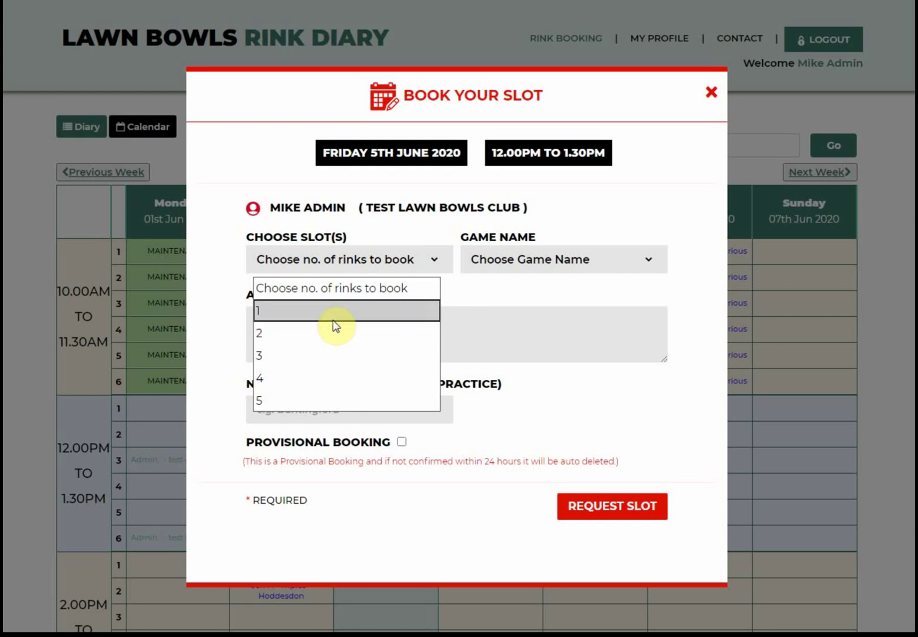
pyautogui.click(334, 334)
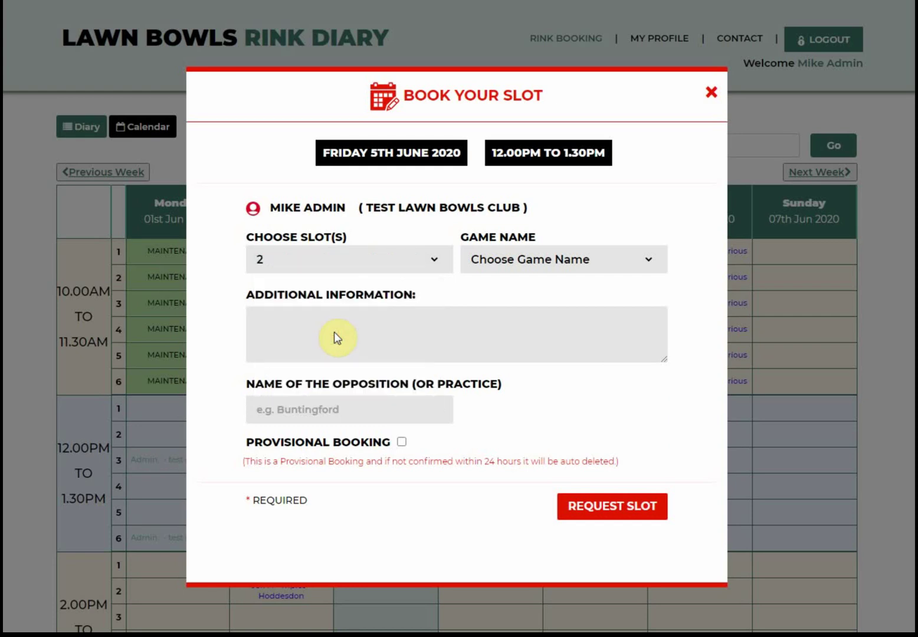
pyautogui.click(646, 261)
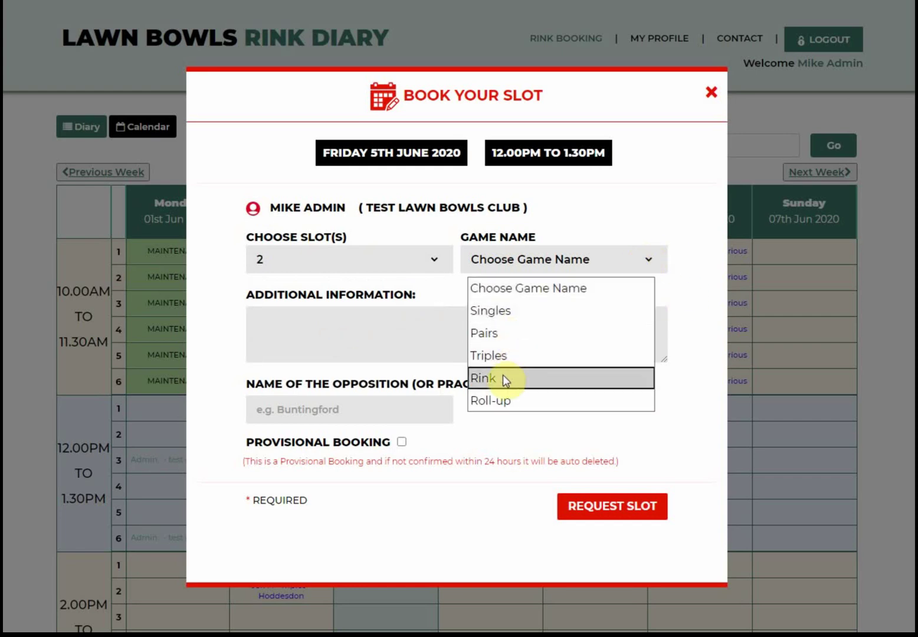
pyautogui.click(509, 356)
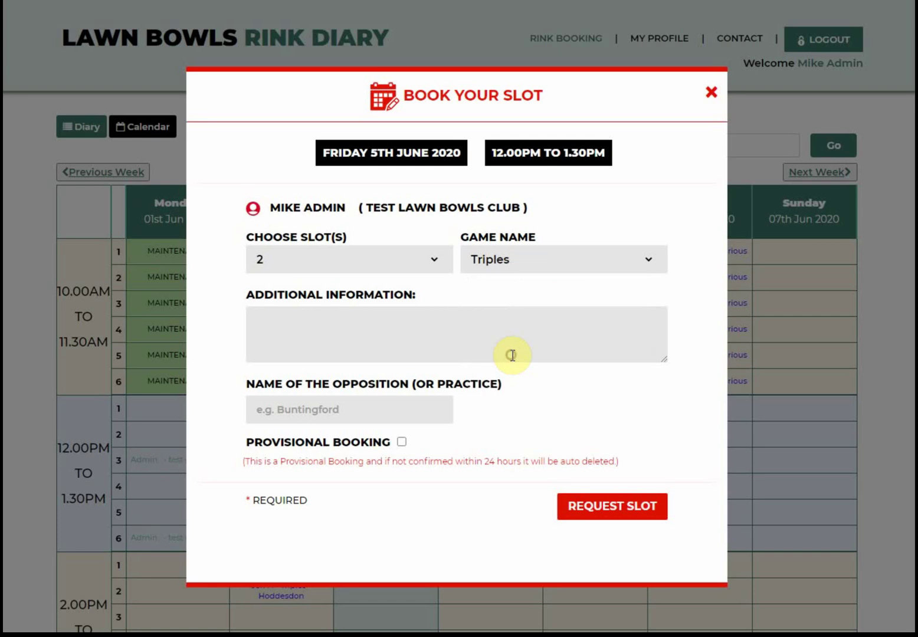
pyautogui.click(345, 328)
pyautogui.write('l')
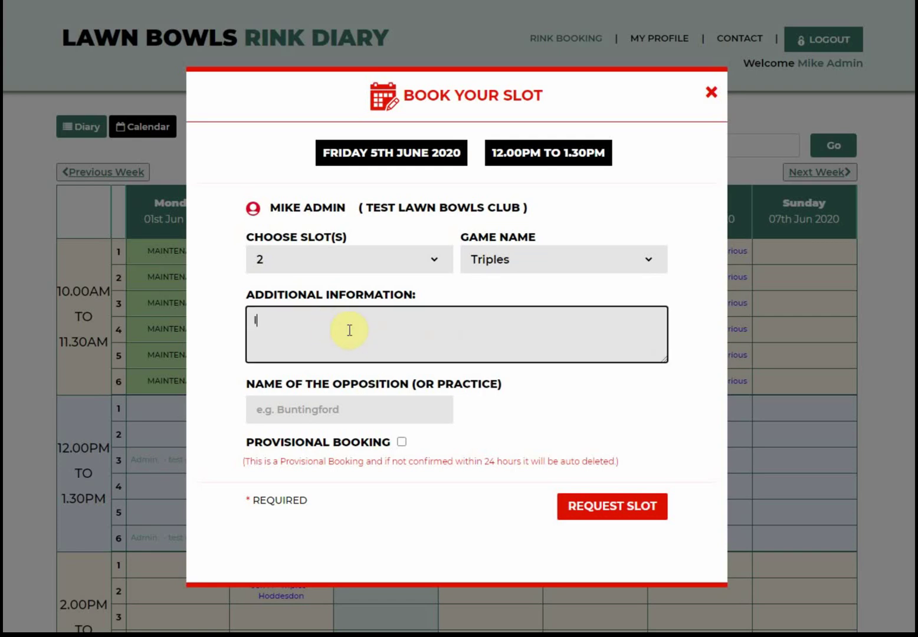
pyautogui.write('eague match')
pyautogui.click(341, 408)
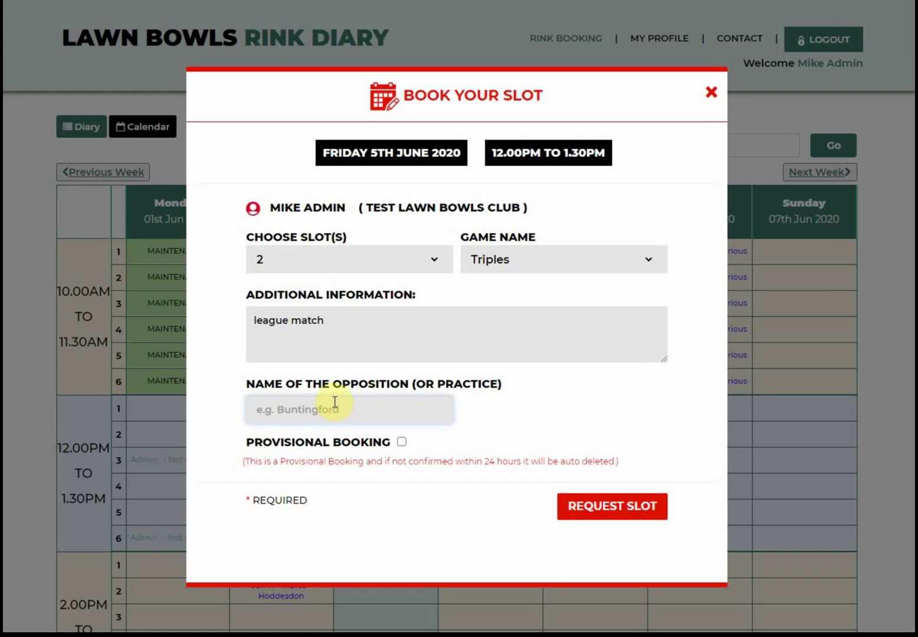
# - Name Royston as the opposition, mark it provisional, and request the Friday slot
pyautogui.write('Royston')
pyautogui.click(401, 443)
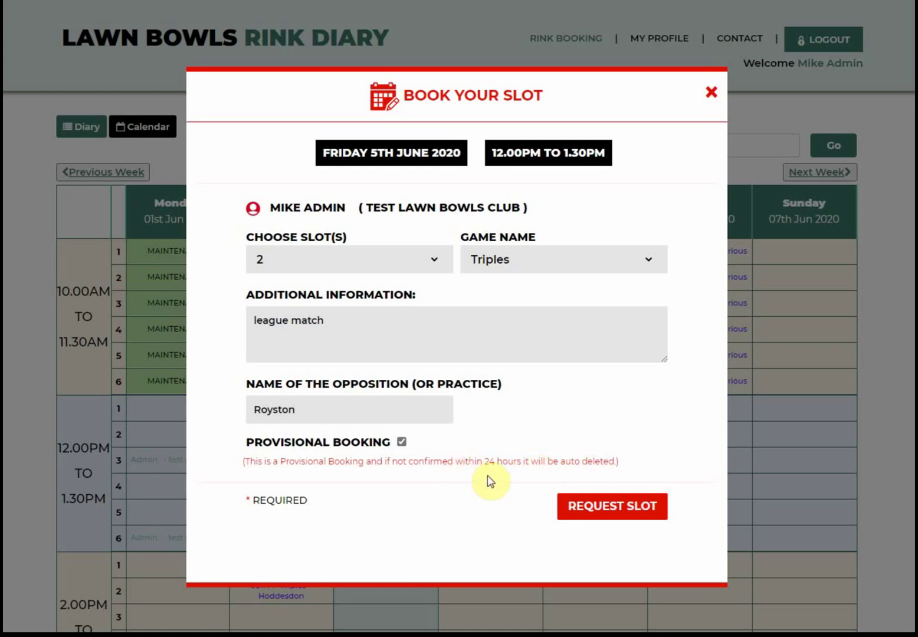
pyautogui.click(604, 504)
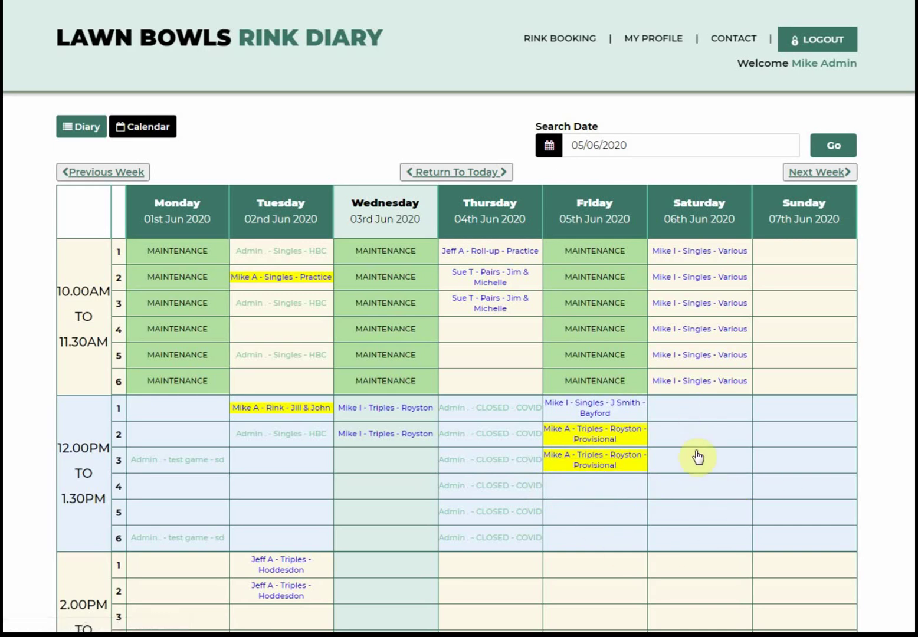
# - Start a Saturday 12.00PM booking for 1 rink with Singles as the game
pyautogui.click(693, 513)
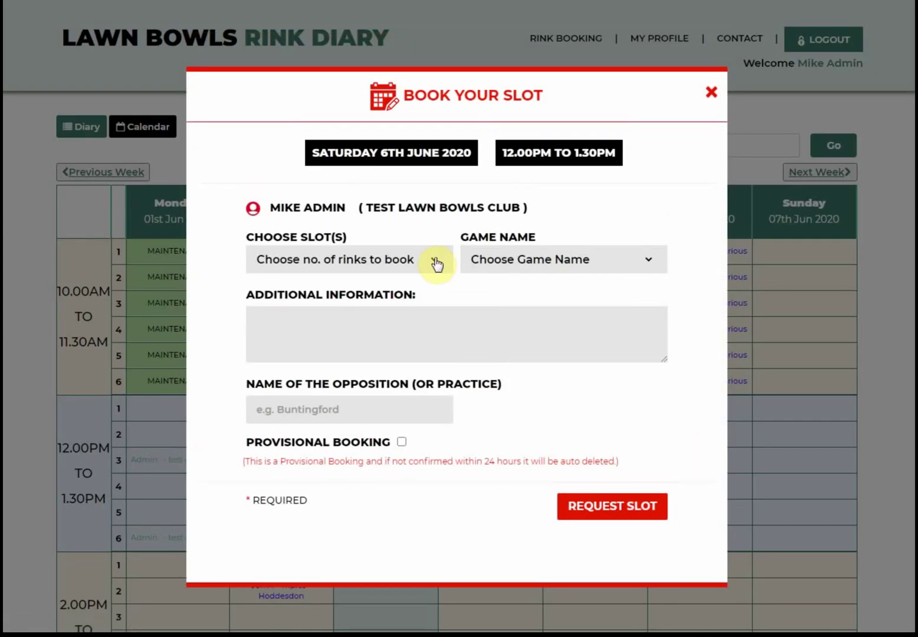
pyautogui.click(434, 263)
pyautogui.click(361, 308)
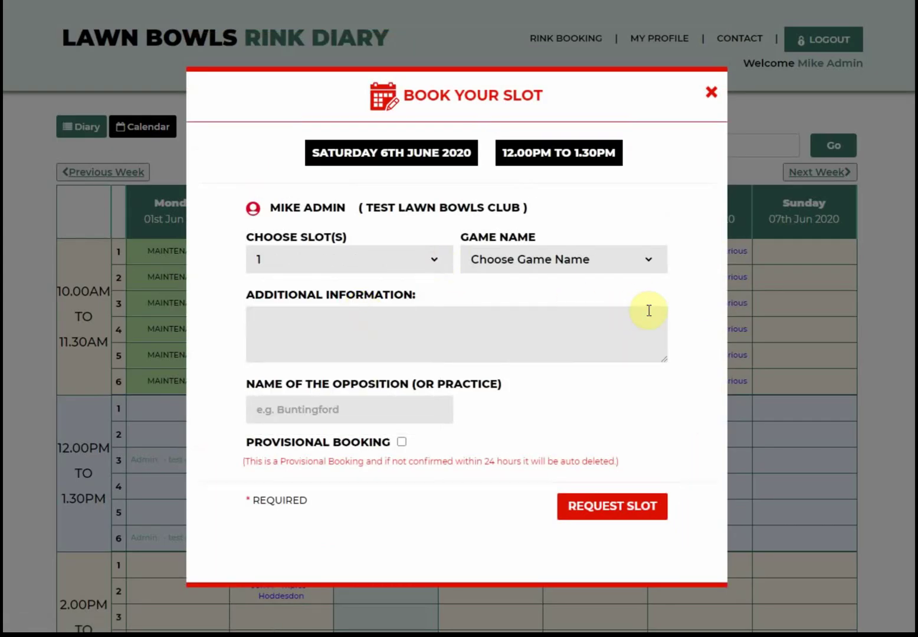
pyautogui.click(645, 263)
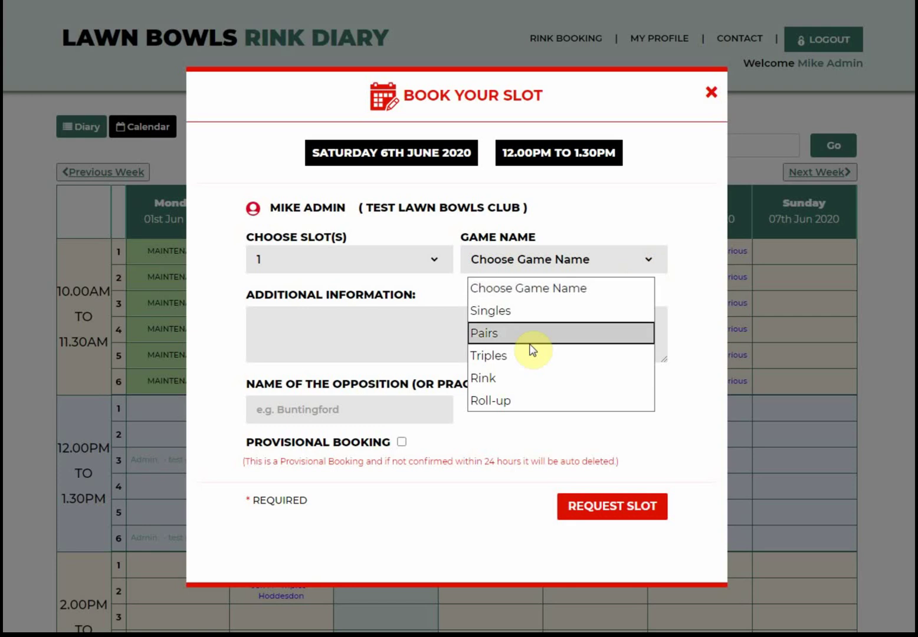
pyautogui.click(532, 311)
# - Add 'match' and the opponent's name, request the Saturday slot, then open Friday rink 2's booking
pyautogui.click(303, 321)
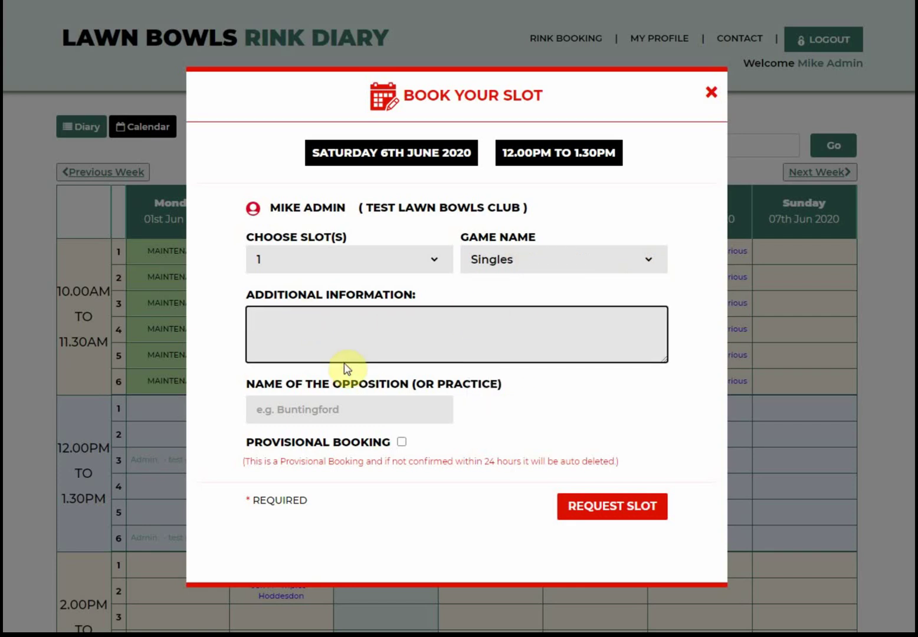
pyautogui.write('match')
pyautogui.click(292, 415)
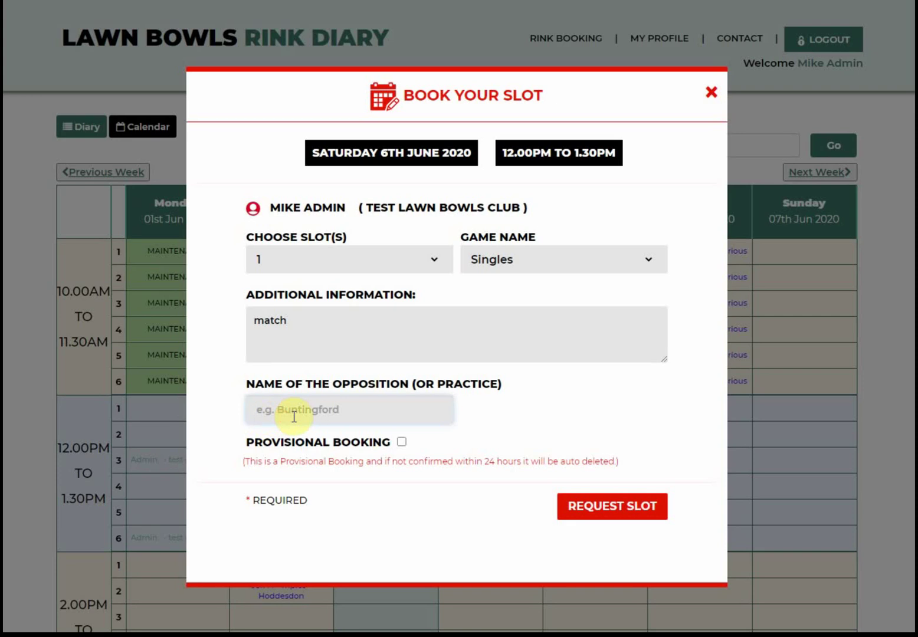
pyautogui.write('Fred')
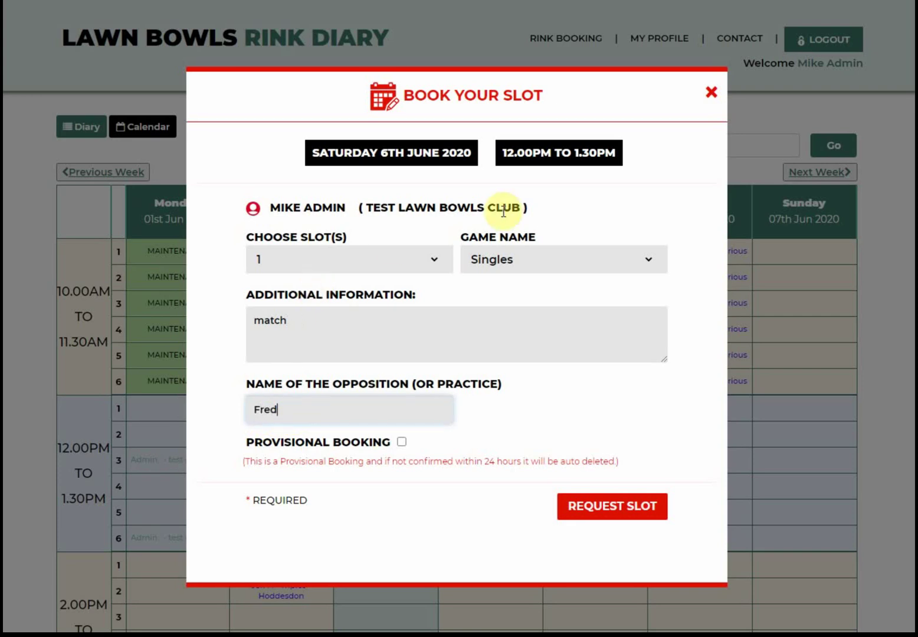
pyautogui.click(617, 507)
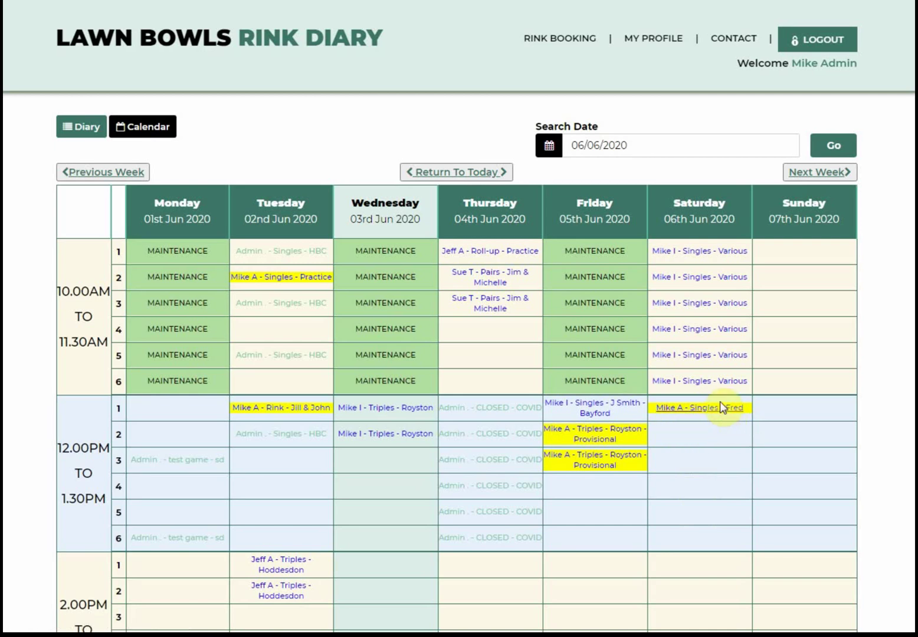
pyautogui.click(593, 437)
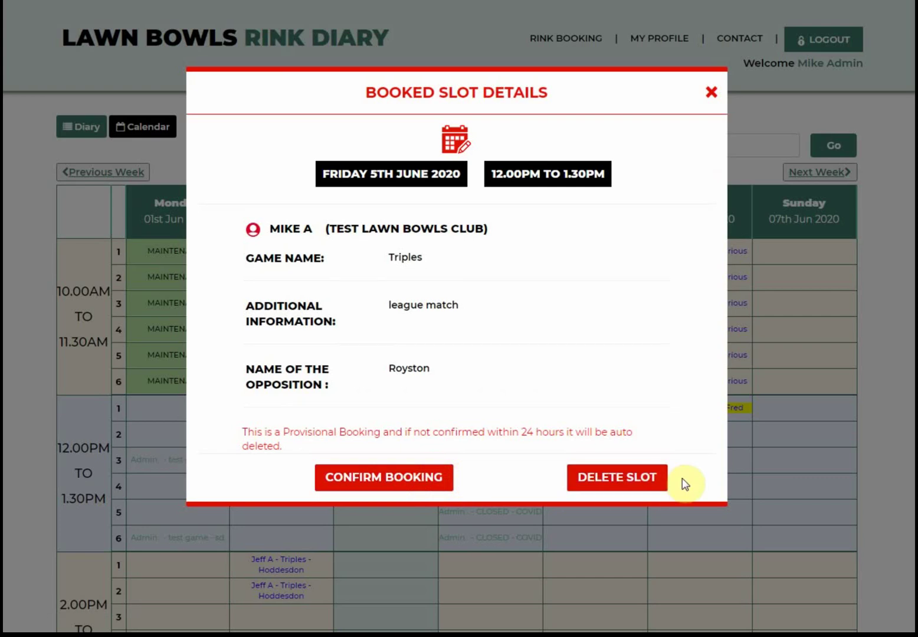
# - Confirm the Friday rink 2 Royston booking, return to the diary, and open rink 3's booking
pyautogui.click(411, 479)
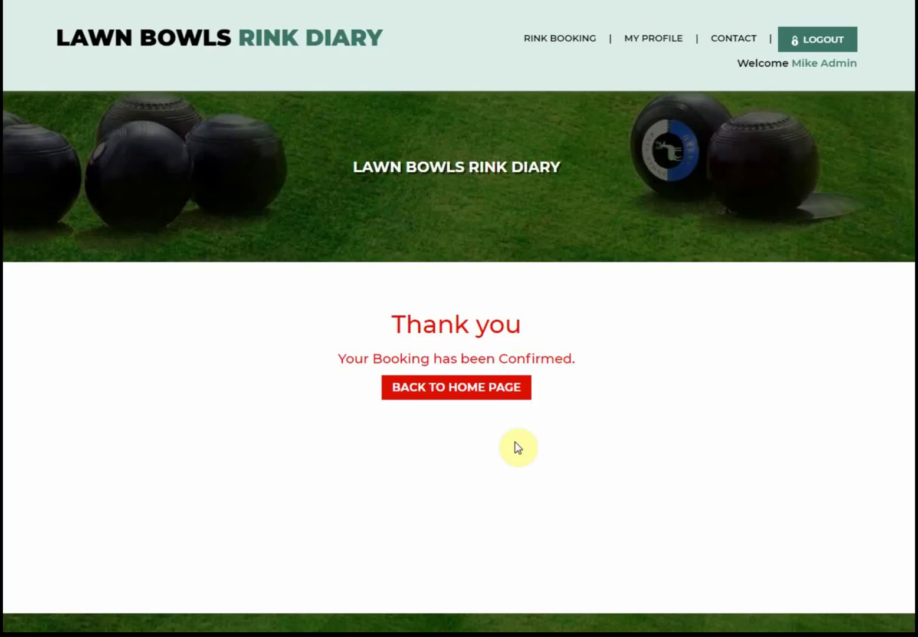
pyautogui.click(497, 392)
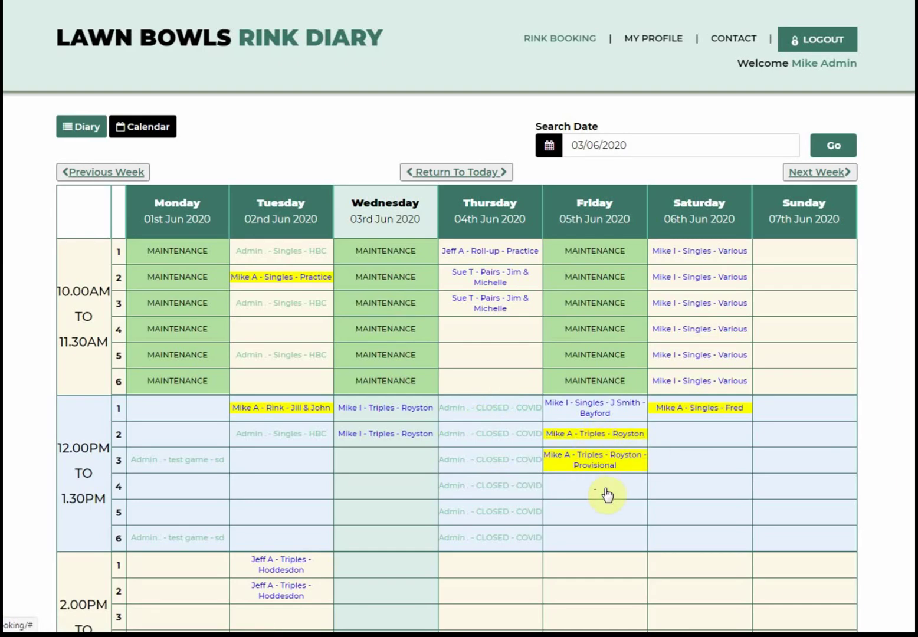
pyautogui.click(591, 464)
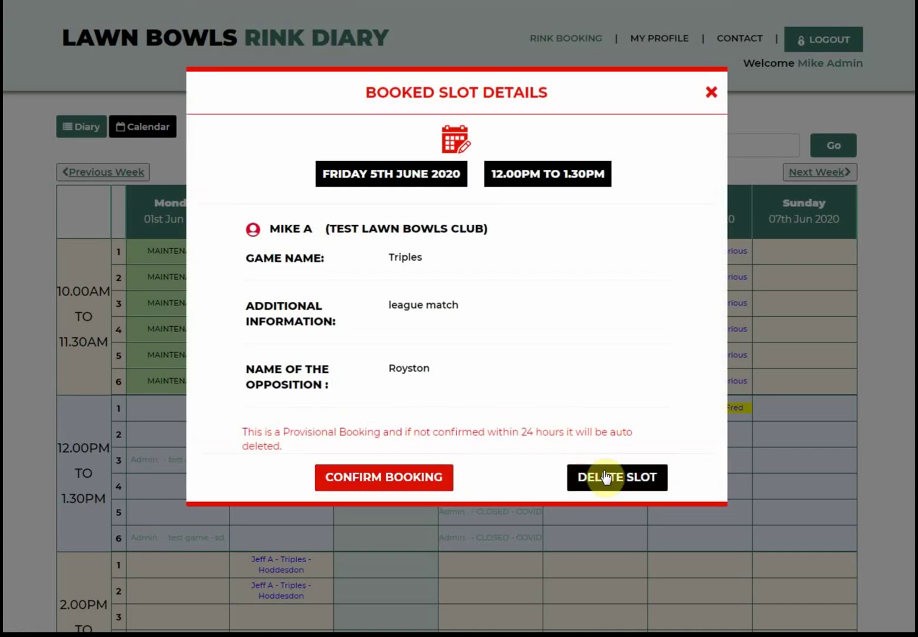
# - Delete Friday's provisional rink 3 booking and dismiss the deletion notice
pyautogui.click(606, 476)
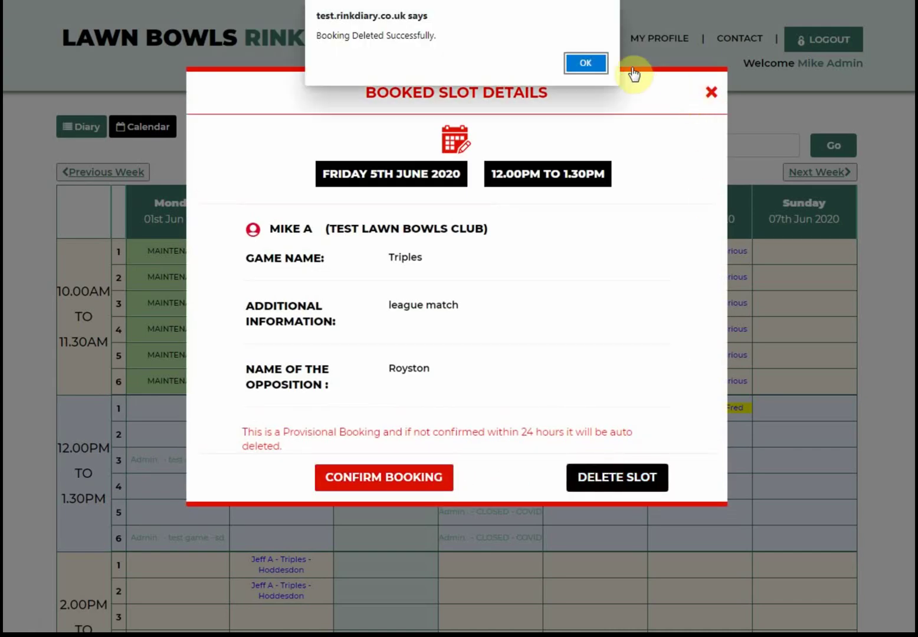
pyautogui.click(585, 62)
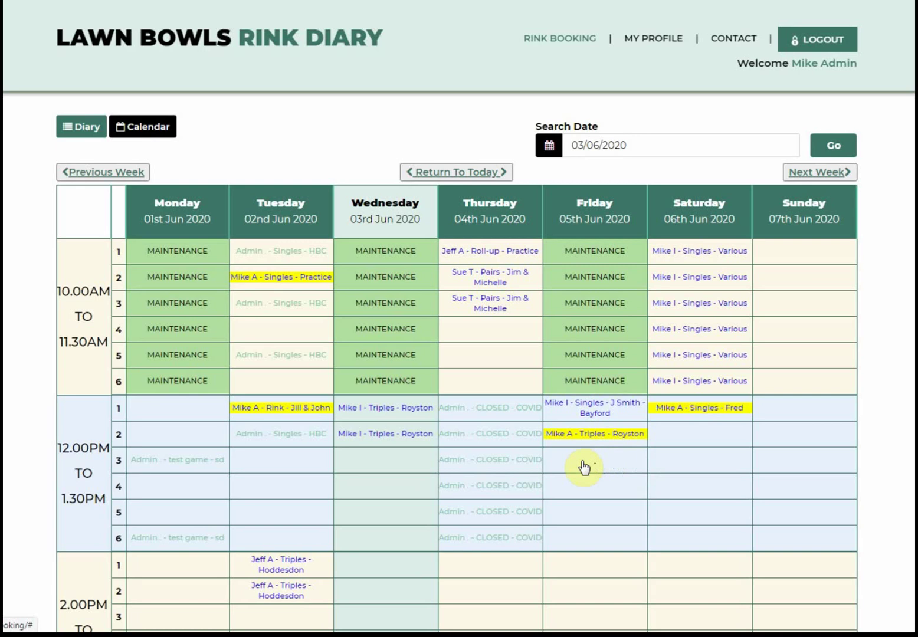